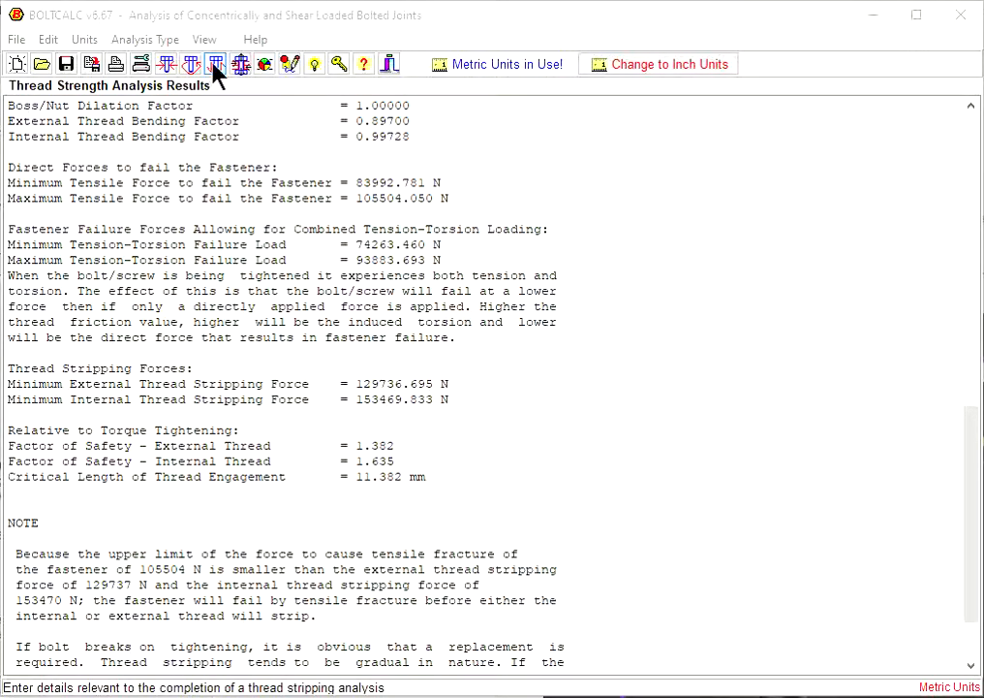
Change the internal thread material to Aluminium with a minimum tensile strength of 250 N/mm² and run the thread strength analysis.
{"action": "left_click", "coordinate": [216, 66]}
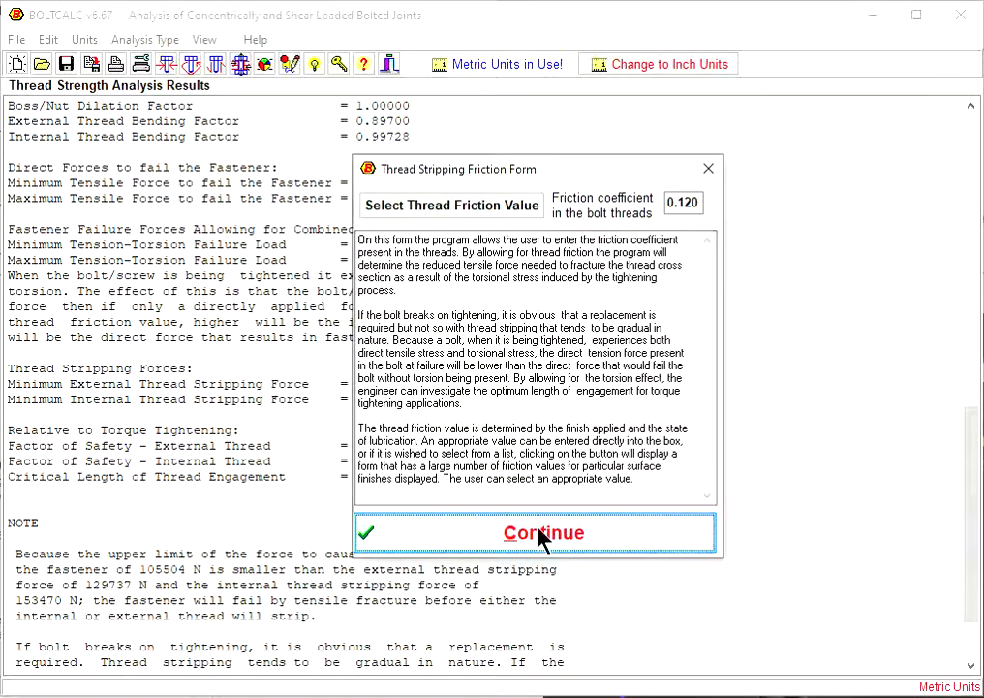
{"action": "left_click", "coordinate": [499, 534]}
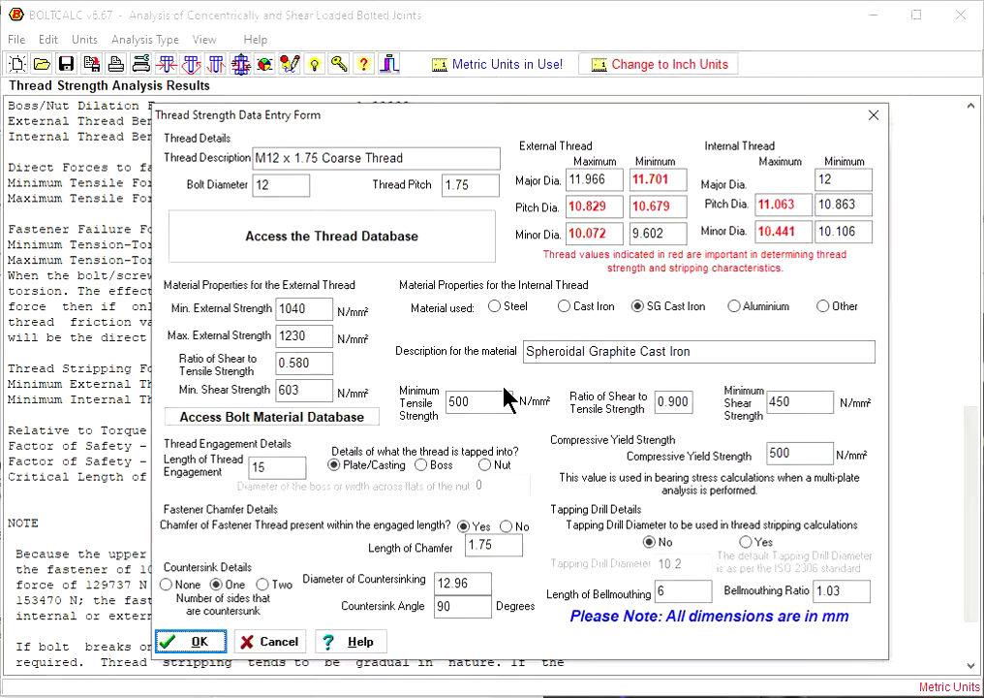
{"action": "left_click", "coordinate": [762, 312]}
{"action": "left_click_drag", "start_coordinate": [504, 402], "coordinate": [373, 404]}
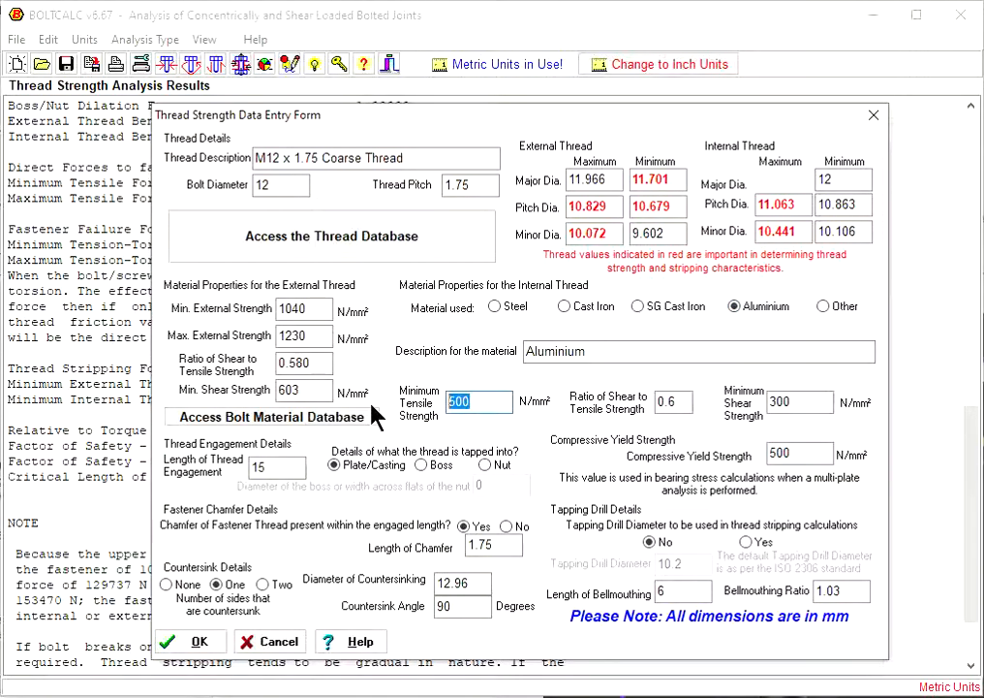
{"action": "type", "text": "250"}
{"action": "left_click", "coordinate": [787, 399]}
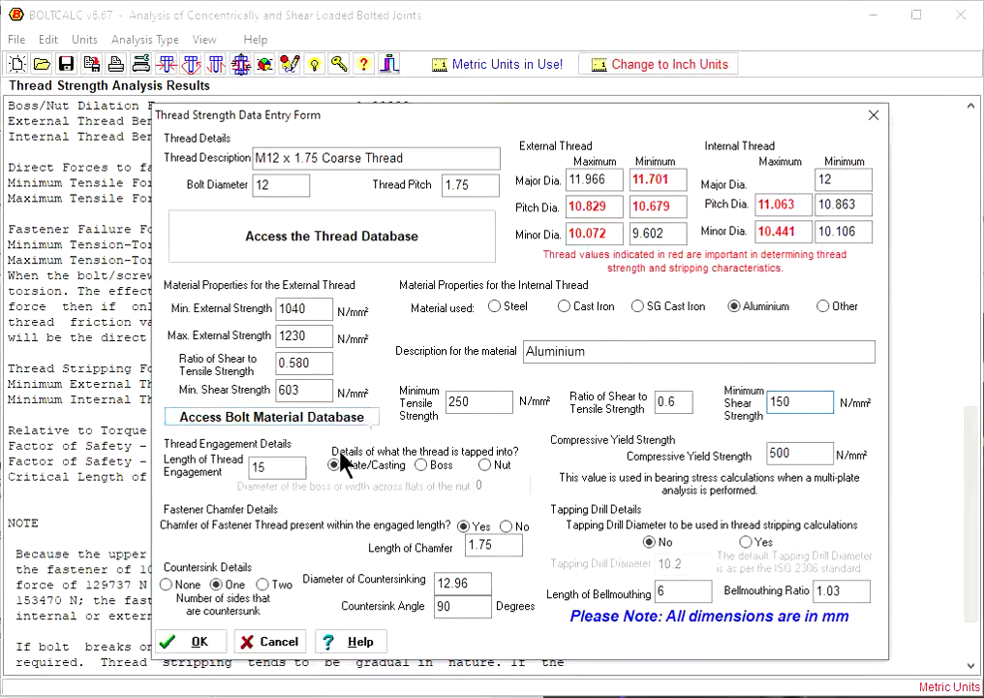
{"action": "left_click", "coordinate": [198, 642]}
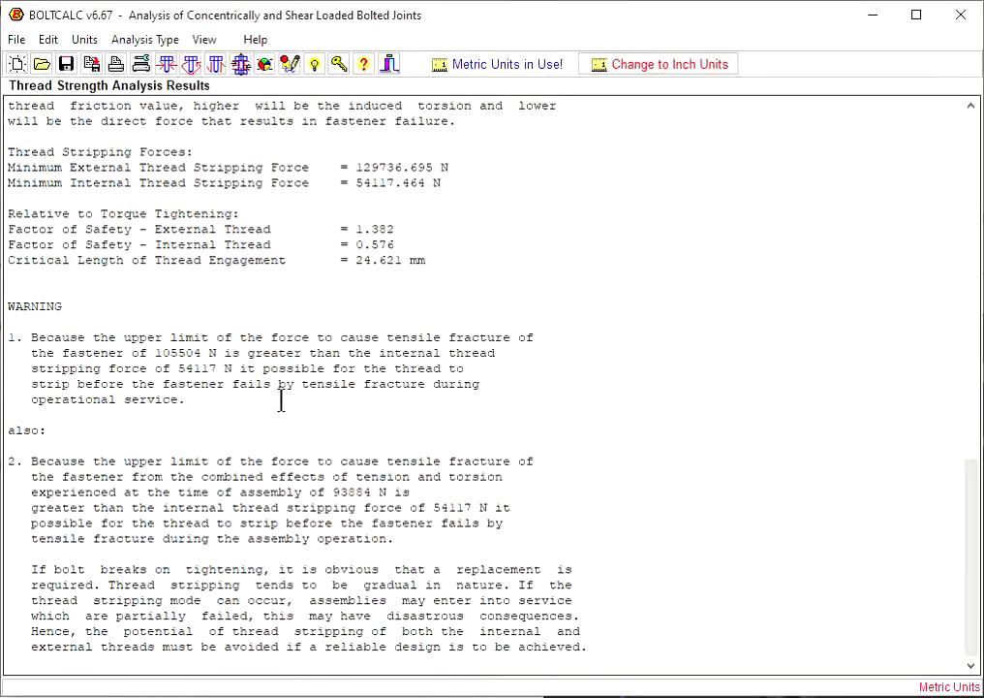
Highlight the internal thread's factor of safety and the critical length of thread engagement in the analysis results.
{"action": "scroll", "coordinate": [307, 346], "scroll_direction": "up", "scroll_amount": 5}
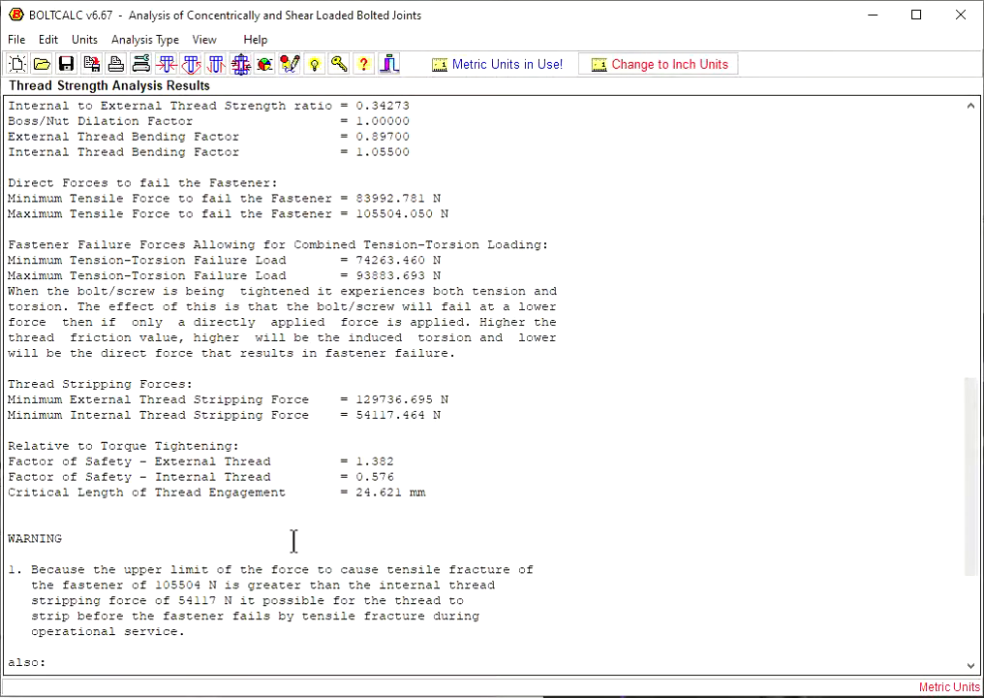
{"action": "left_click_drag", "start_coordinate": [12, 477], "coordinate": [396, 477]}
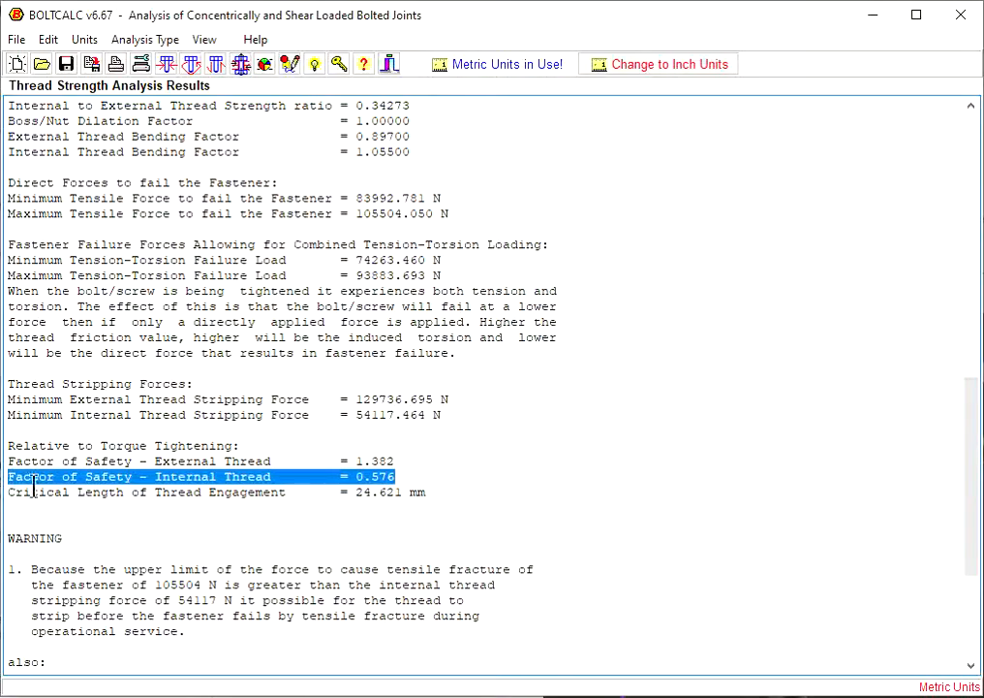
{"action": "left_click_drag", "start_coordinate": [8, 492], "coordinate": [426, 492]}
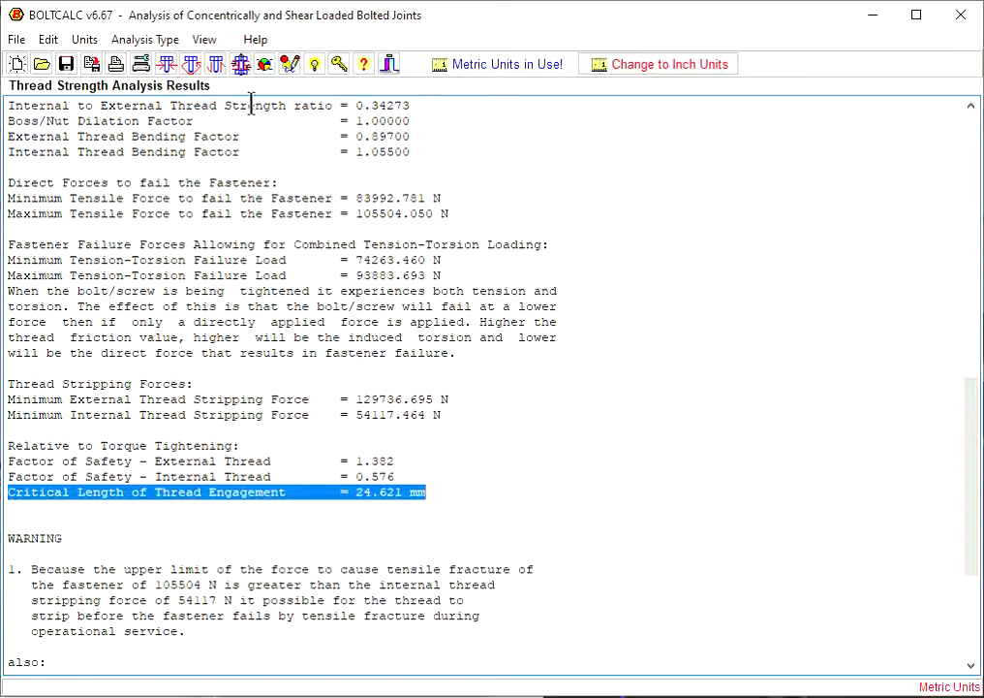
Set the length of thread engagement to 25 mm and rerun the thread strength analysis.
{"action": "left_click", "coordinate": [213, 68]}
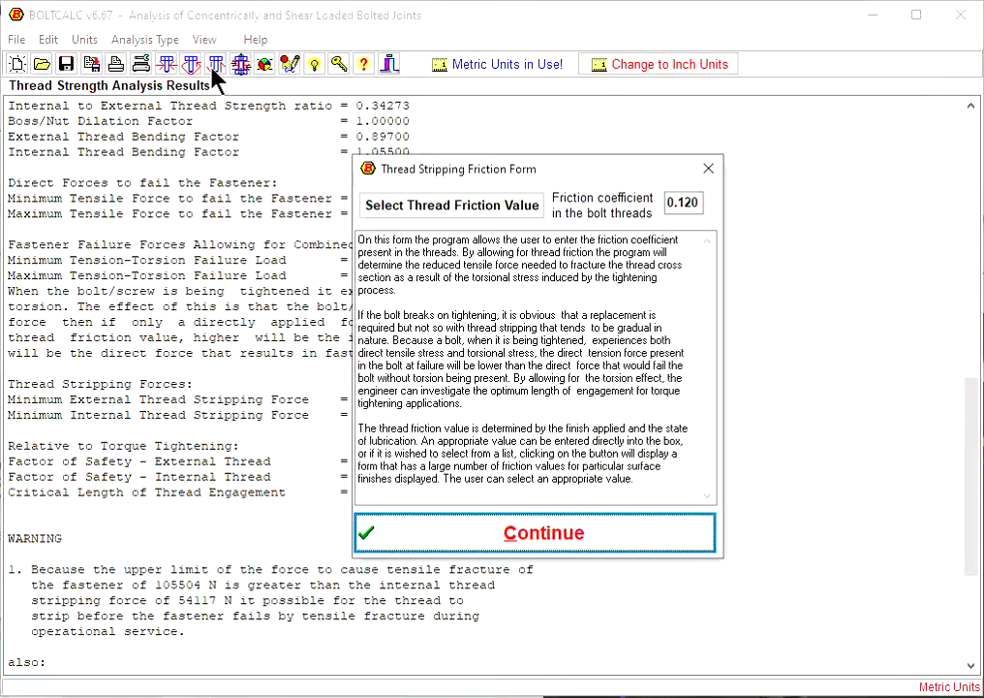
{"action": "left_click", "coordinate": [498, 544]}
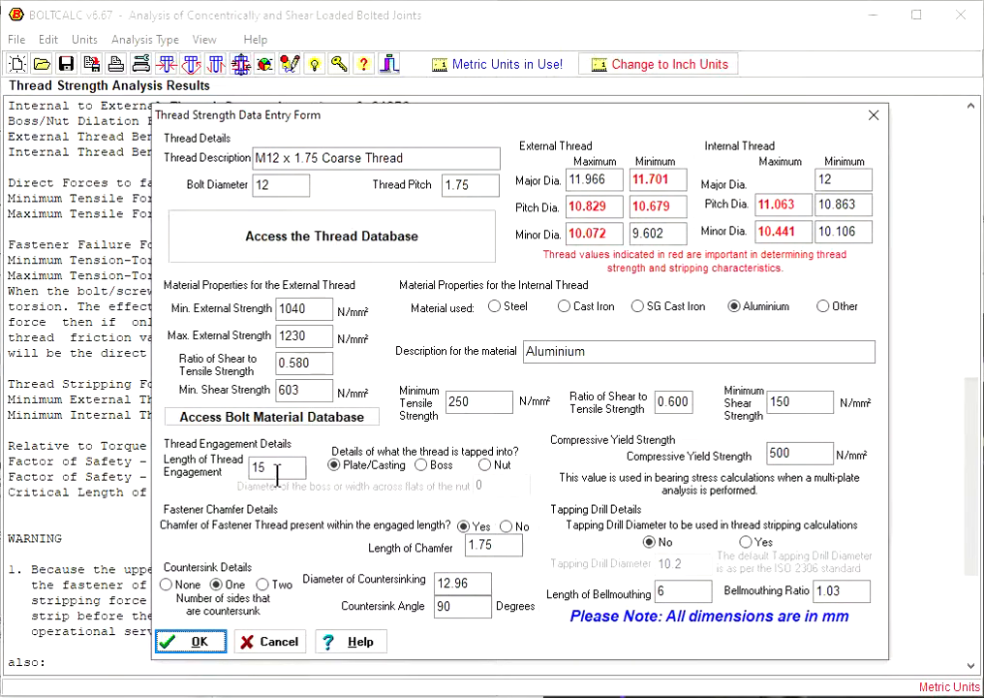
{"action": "left_click_drag", "start_coordinate": [264, 467], "coordinate": [187, 482]}
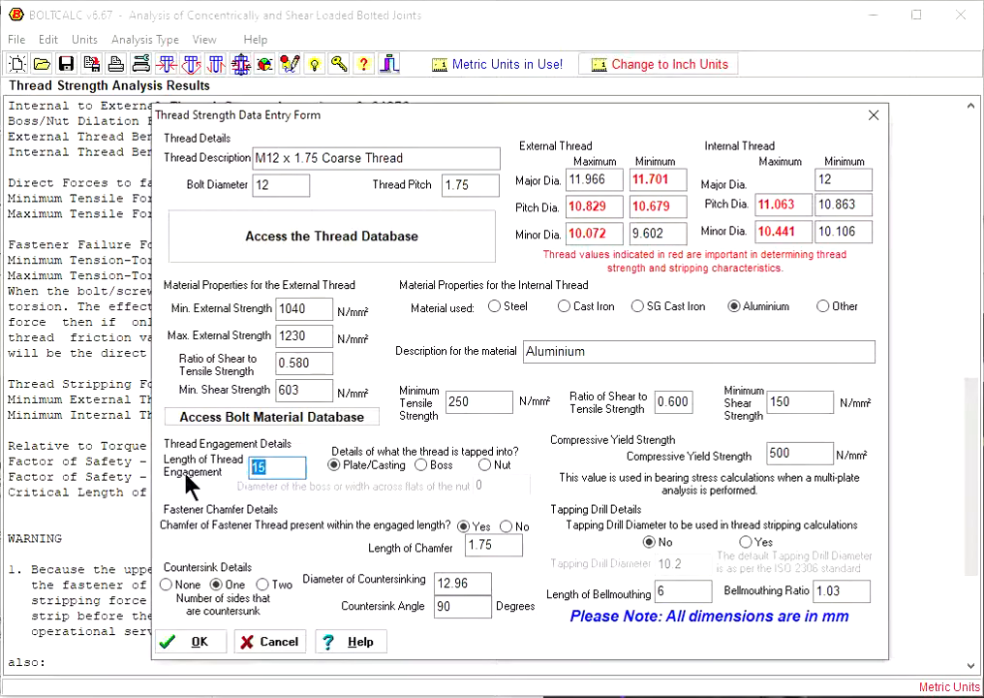
{"action": "type", "text": "25"}
{"action": "left_click", "coordinate": [191, 642]}
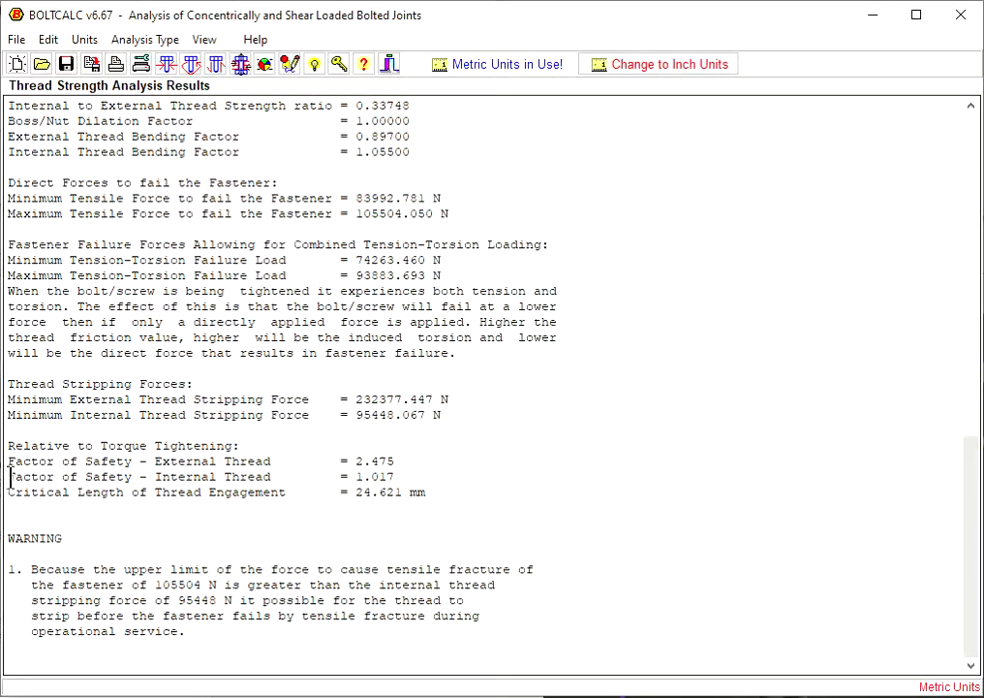
Highlight the internal thread's factor of safety, the minimum tension-torsion failure load and the fastener's maximum tensile force in the results.
{"action": "left_click_drag", "start_coordinate": [15, 477], "coordinate": [437, 477]}
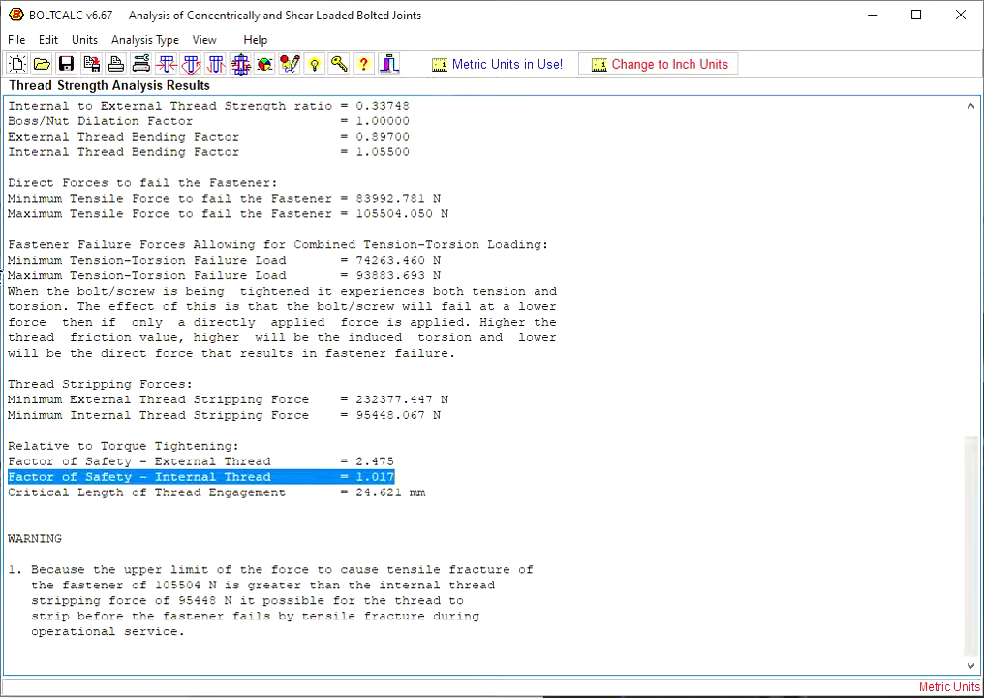
{"action": "left_click_drag", "start_coordinate": [9, 260], "coordinate": [444, 260]}
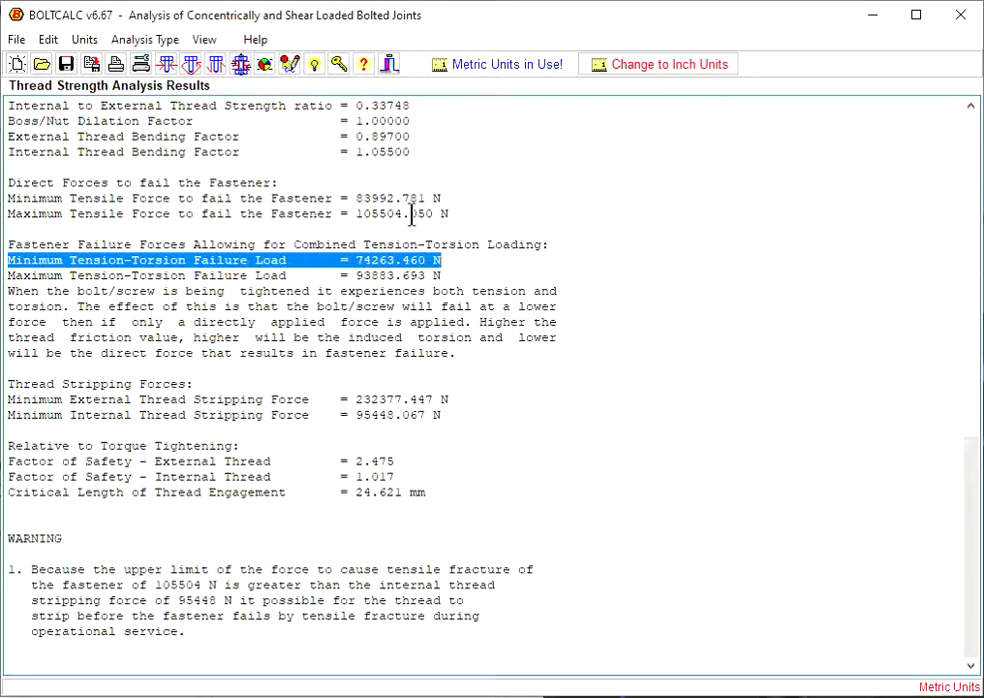
{"action": "left_click_drag", "start_coordinate": [358, 213], "coordinate": [410, 213]}
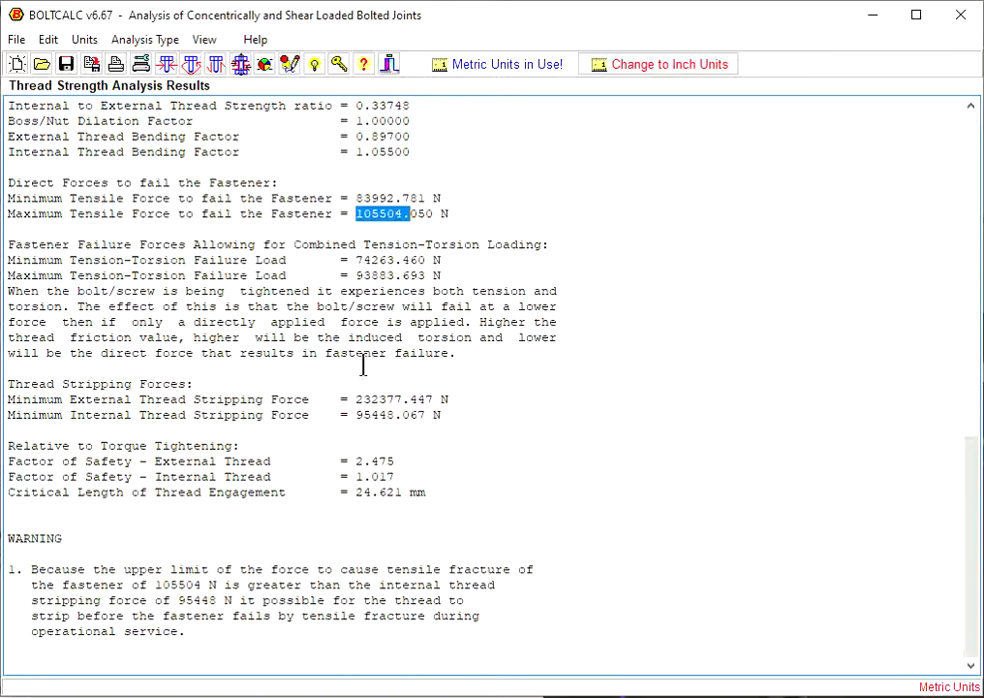
{"action": "left_click", "coordinate": [378, 479]}
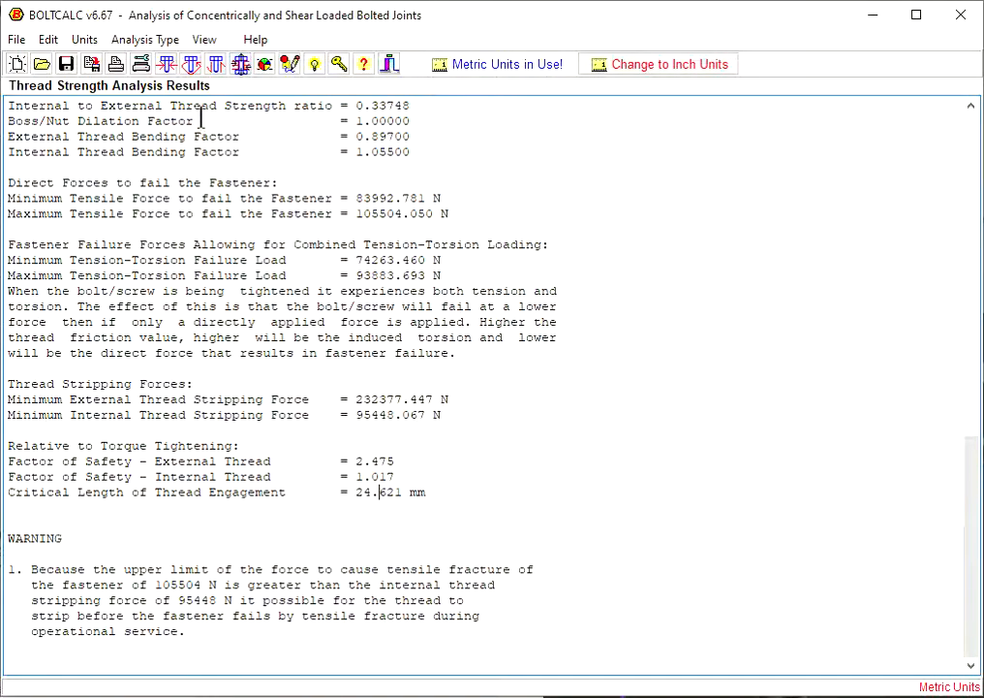
Increase the length of thread engagement to 27 mm and recalculate the thread strength results.
{"action": "left_click", "coordinate": [167, 64]}
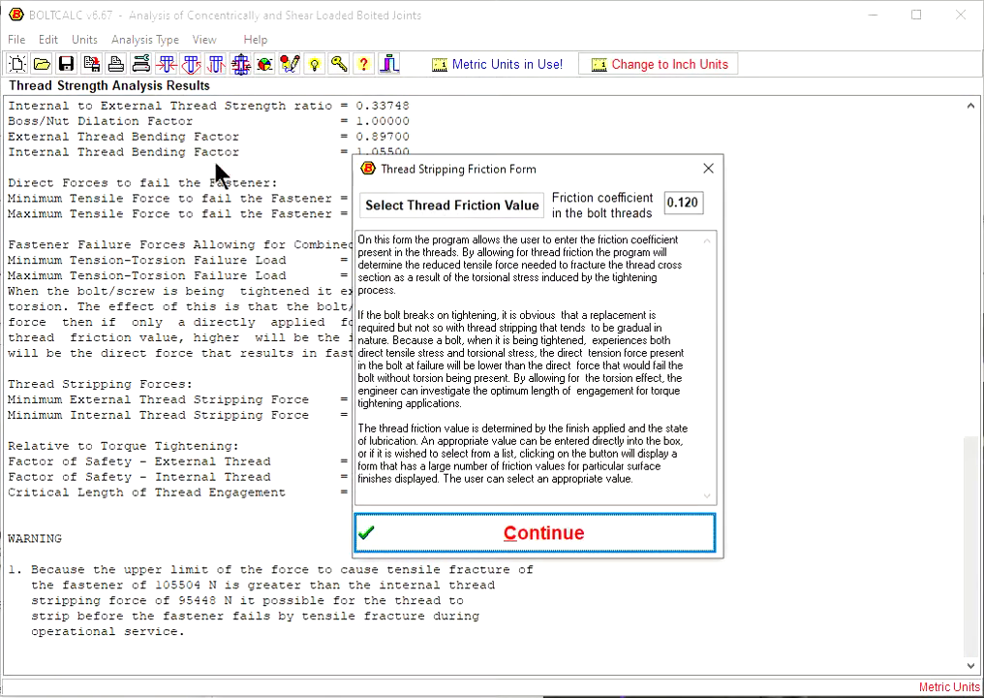
{"action": "left_click", "coordinate": [505, 542]}
{"action": "double_click", "coordinate": [261, 466]}
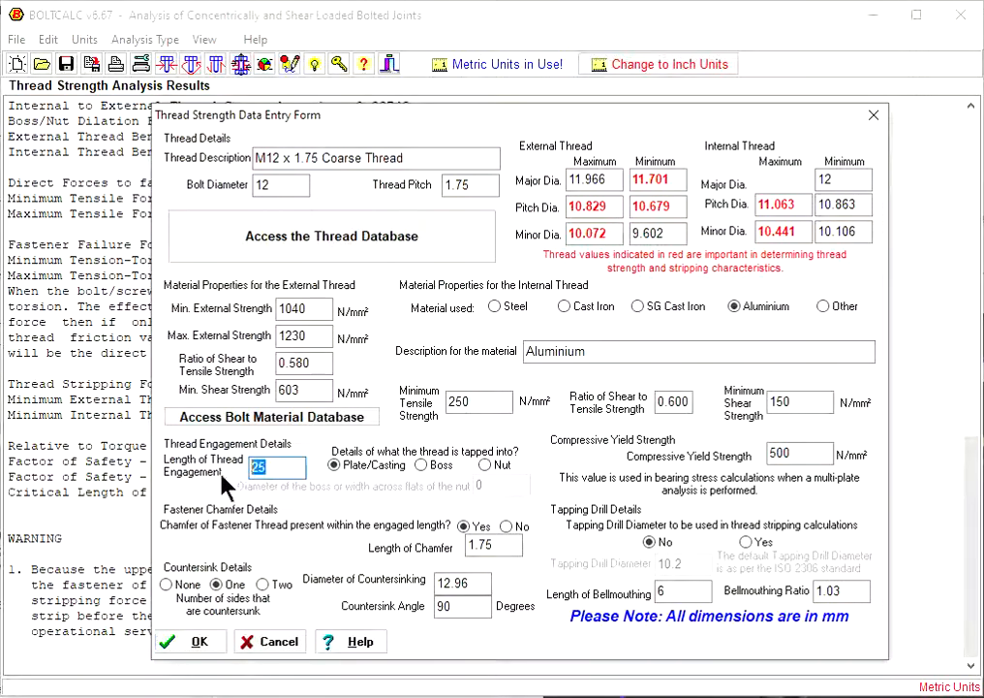
{"action": "type", "text": "27"}
{"action": "left_click", "coordinate": [174, 642]}
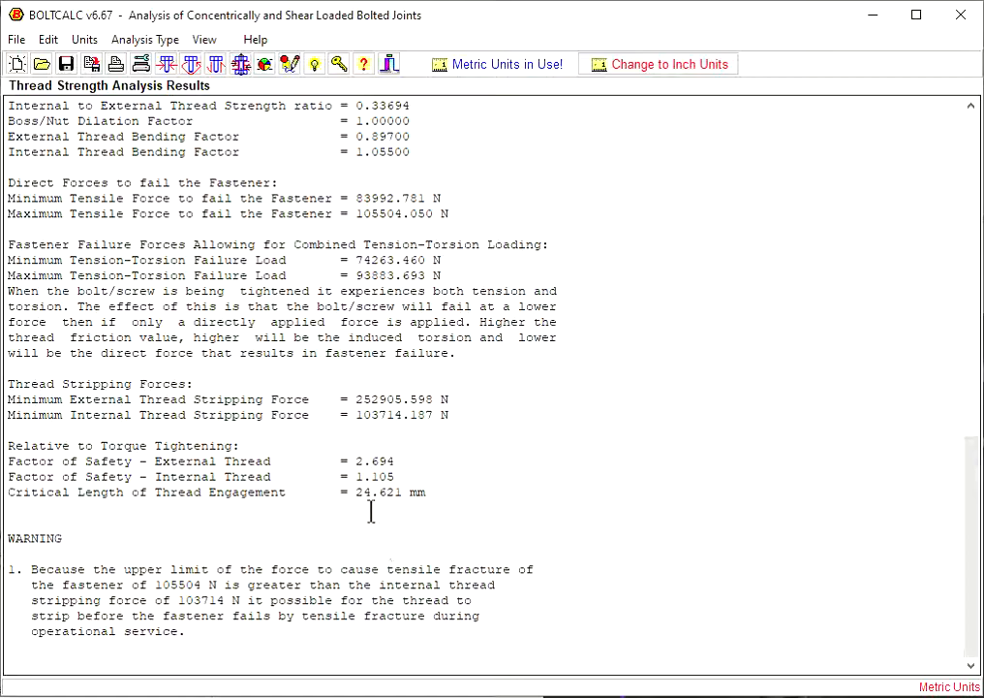
Set the length of thread engagement to 28 mm and rerun the thread strength analysis.
{"action": "left_click", "coordinate": [215, 64]}
{"action": "left_click", "coordinate": [503, 539]}
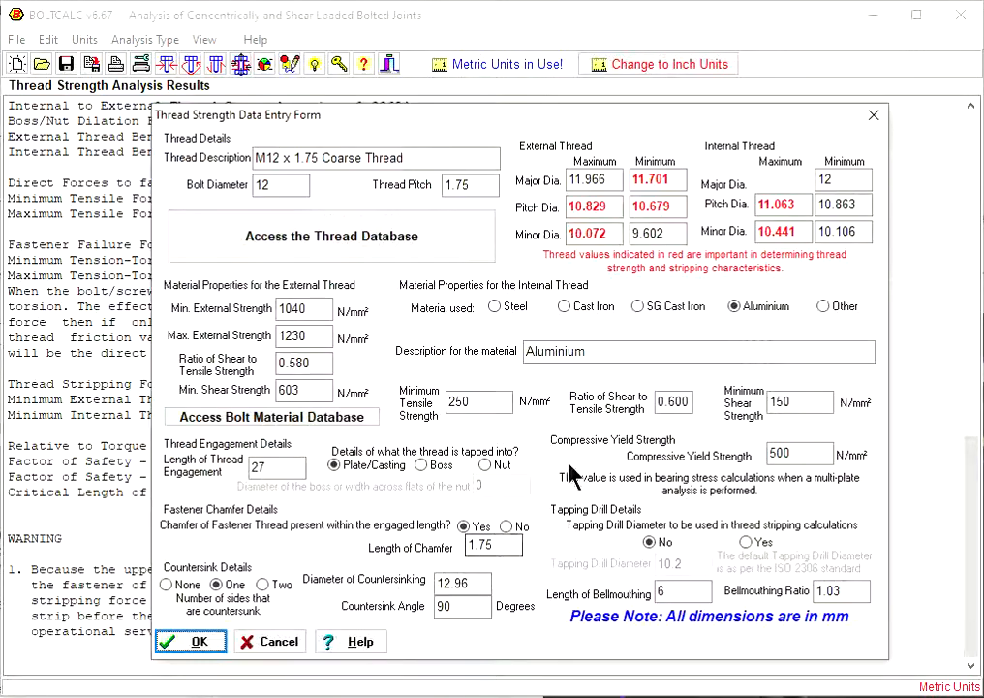
{"action": "left_click", "coordinate": [254, 468]}
{"action": "type", "text": "28"}
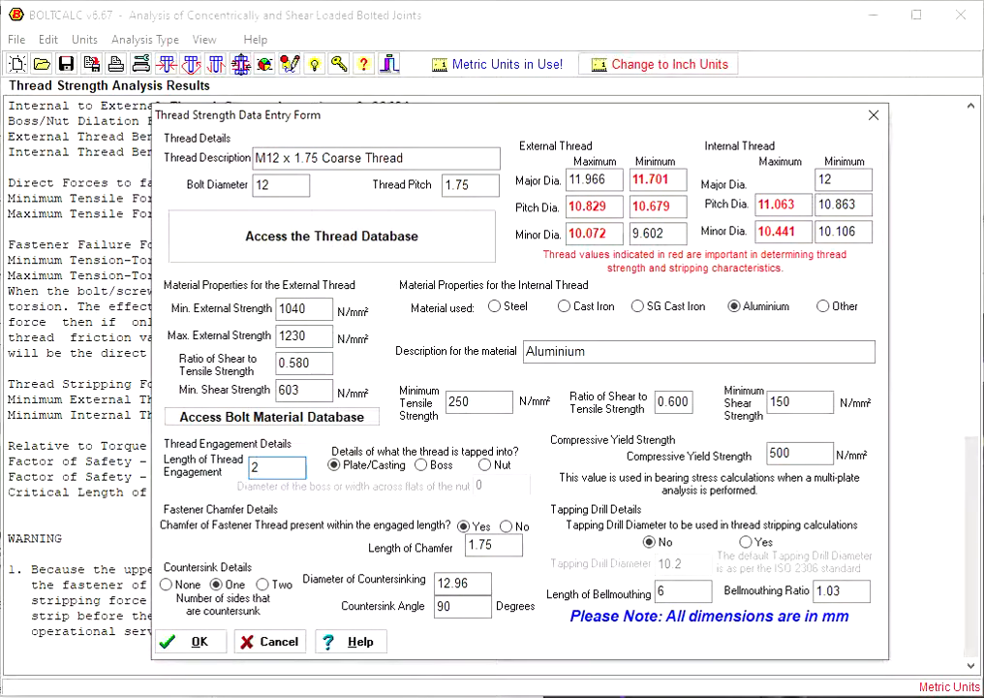
{"action": "left_click", "coordinate": [200, 639]}
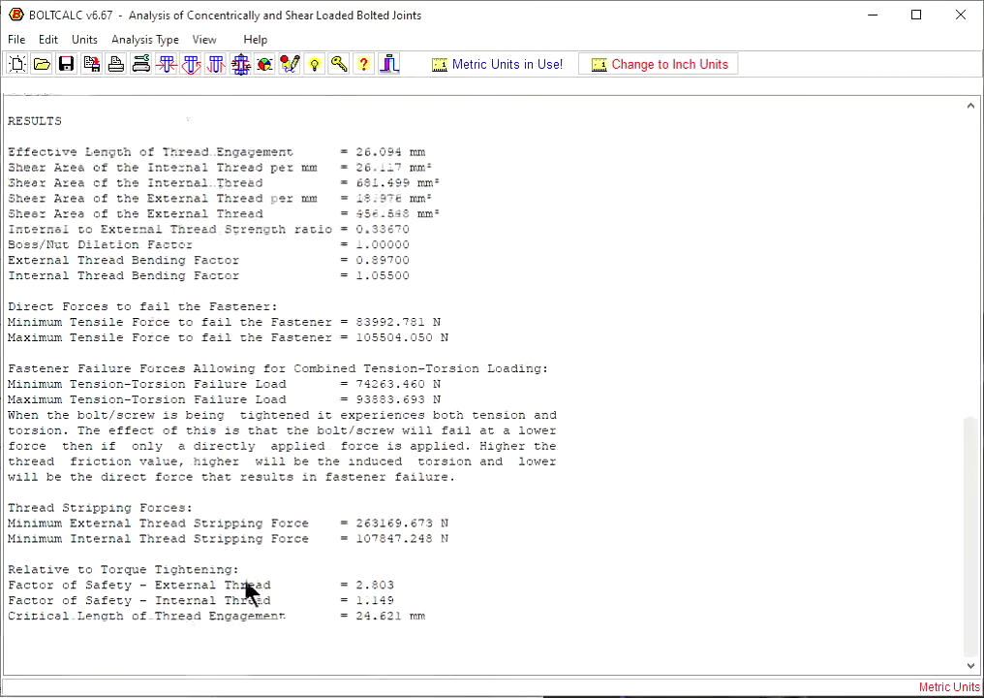
Examine the results note and compare the maximum tension-torsion failure load with the minimum internal thread stripping force.
{"action": "scroll", "coordinate": [248, 582], "scroll_direction": "down", "scroll_amount": 6}
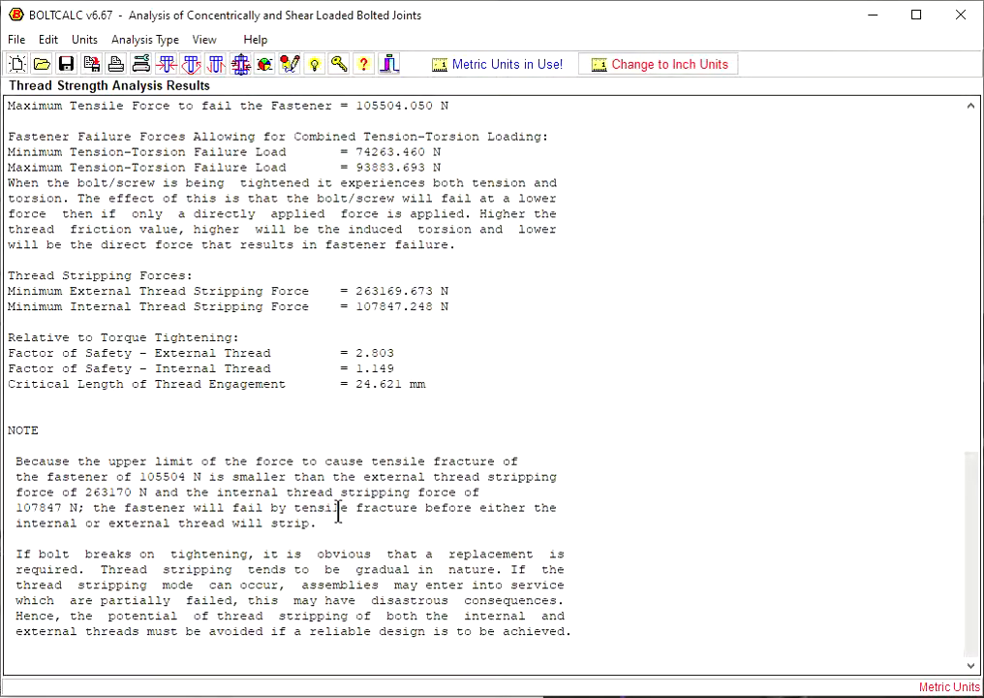
{"action": "scroll", "coordinate": [417, 354], "scroll_direction": "up", "scroll_amount": 2}
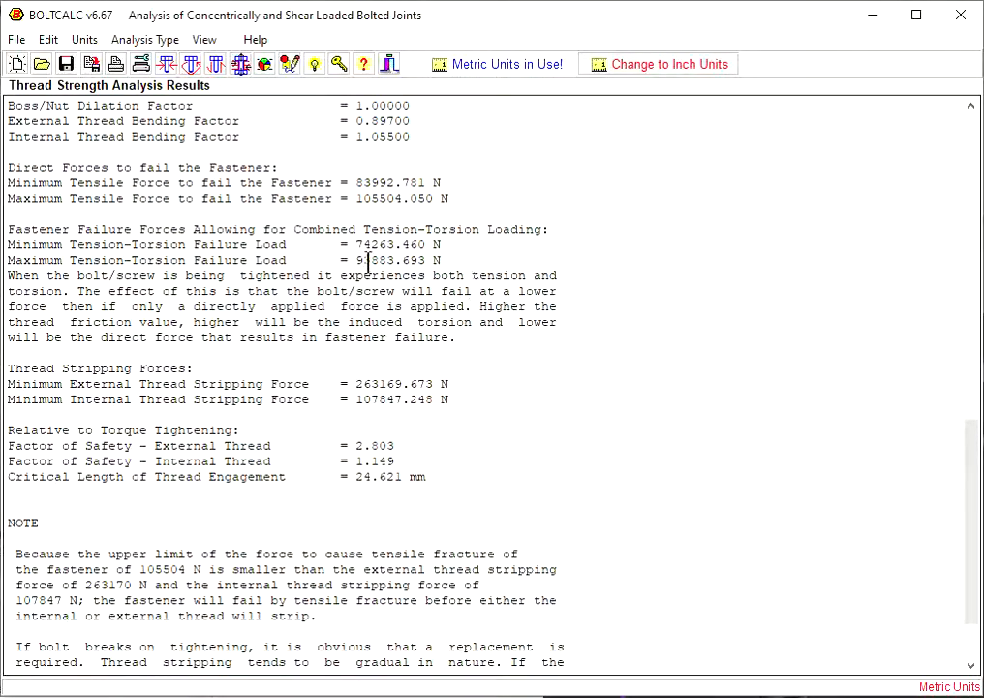
{"action": "left_click_drag", "start_coordinate": [356, 259], "coordinate": [401, 260]}
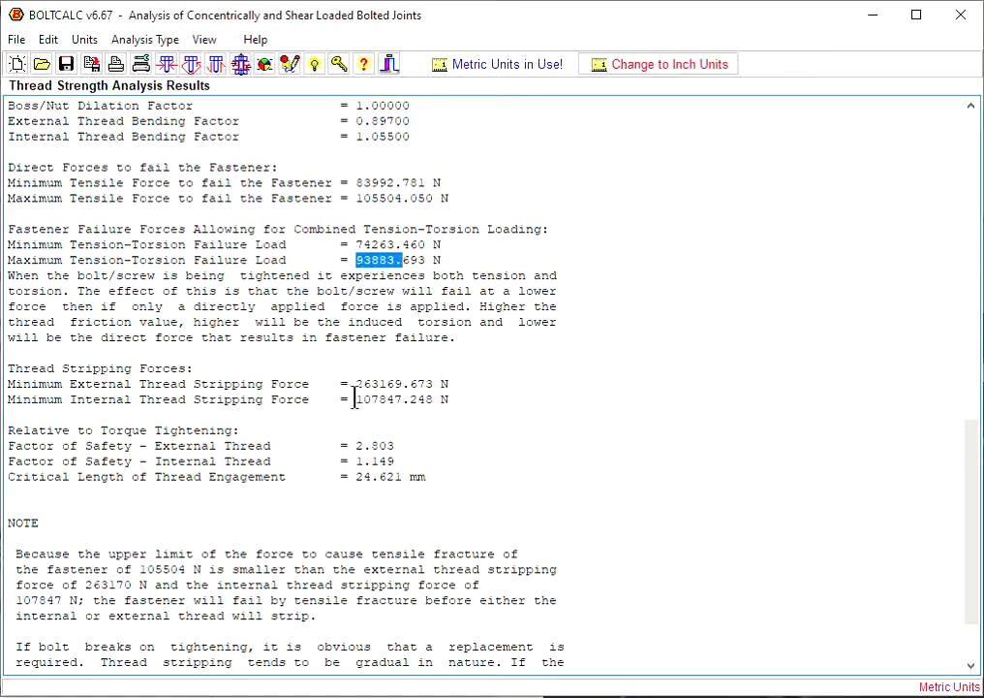
{"action": "left_click_drag", "start_coordinate": [356, 400], "coordinate": [379, 399]}
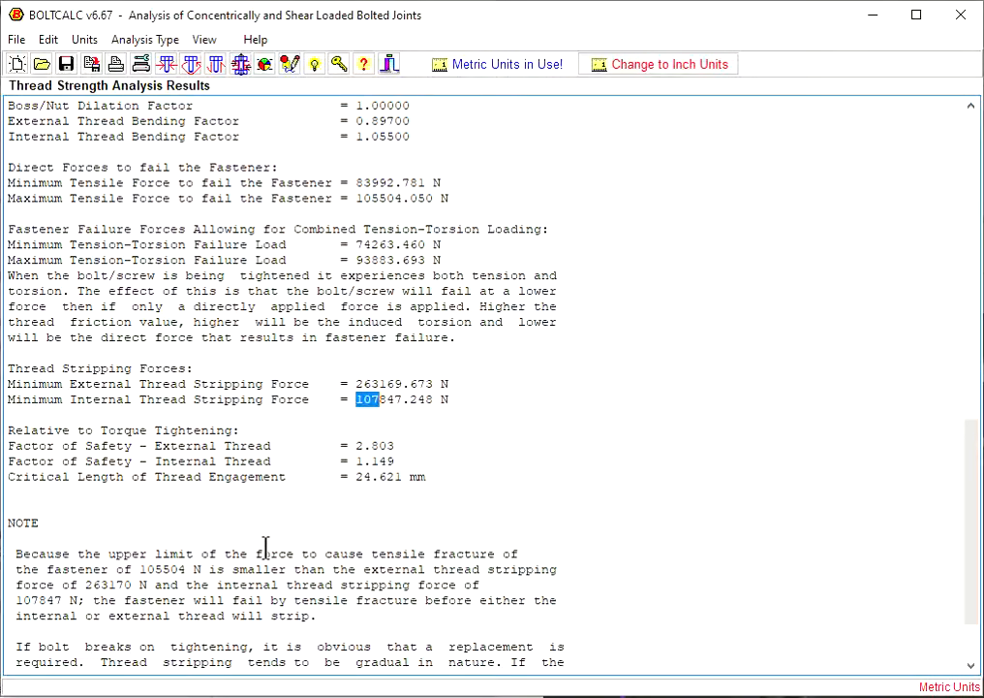
{"action": "left_click", "coordinate": [323, 392]}
{"action": "scroll", "coordinate": [348, 320], "scroll_direction": "up", "scroll_amount": 2}
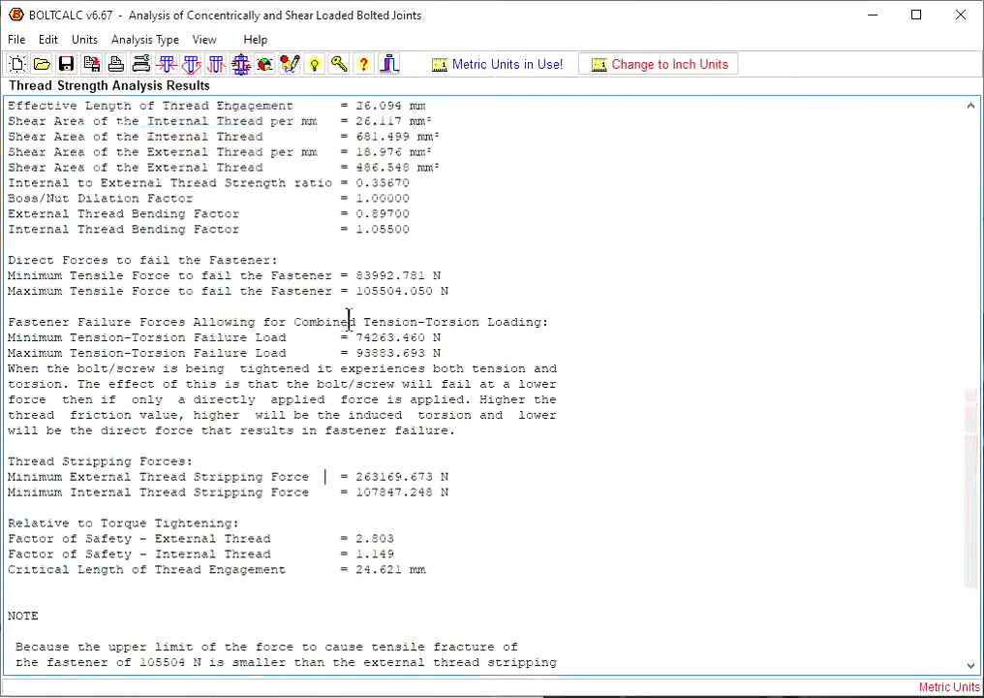
{"action": "scroll", "coordinate": [349, 319], "scroll_direction": "down", "scroll_amount": 4}
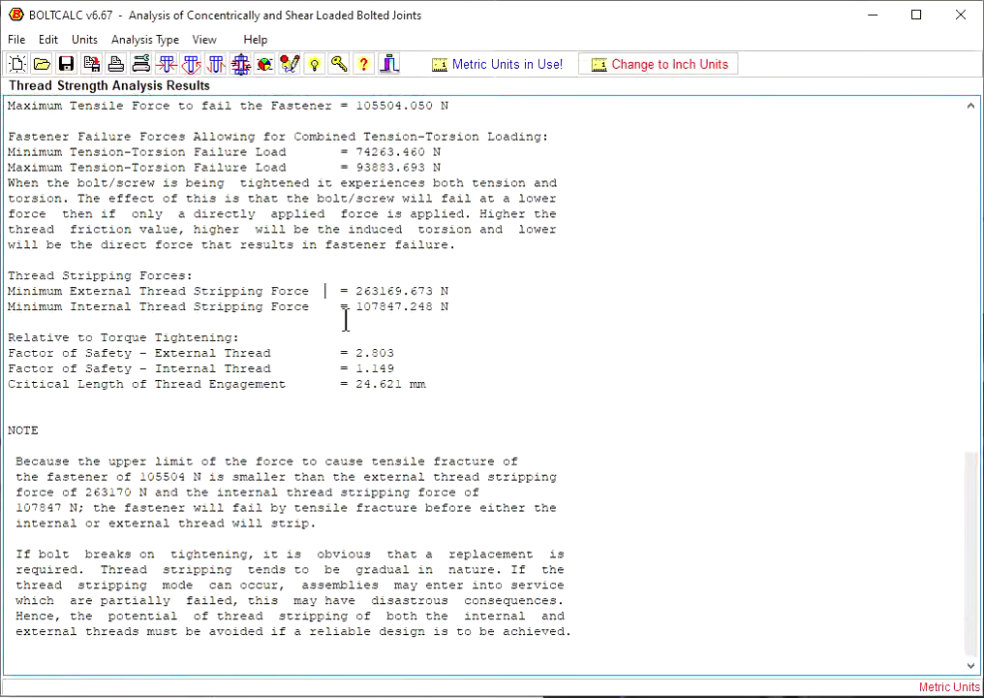
Open the print preview of the thread strength results, fit its window within the screen, and close it after viewing.
{"action": "left_click", "coordinate": [18, 41]}
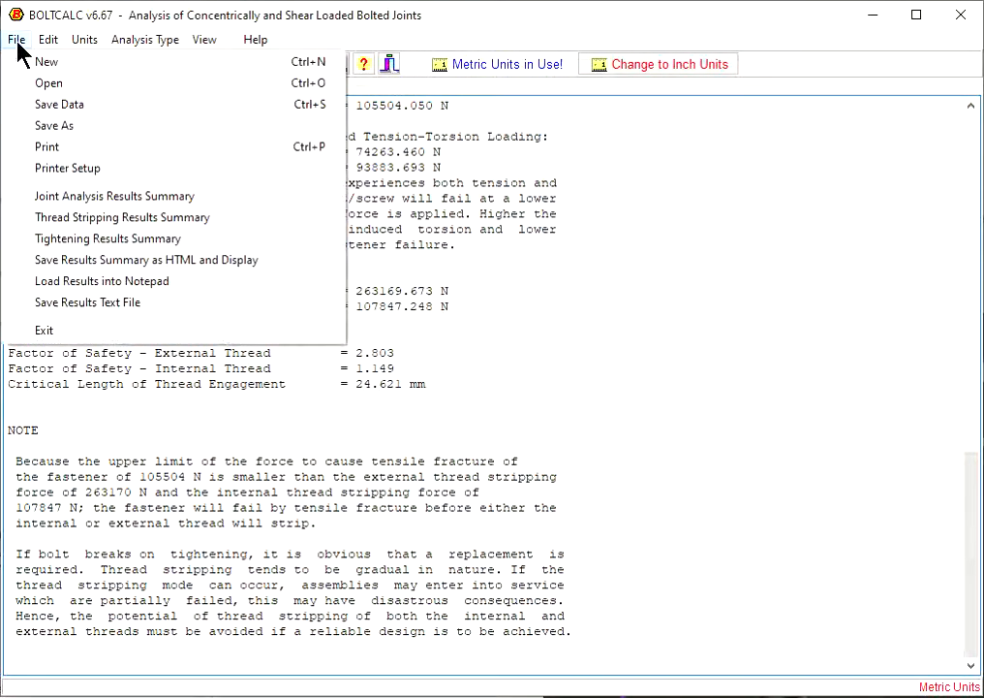
{"action": "left_click", "coordinate": [44, 147]}
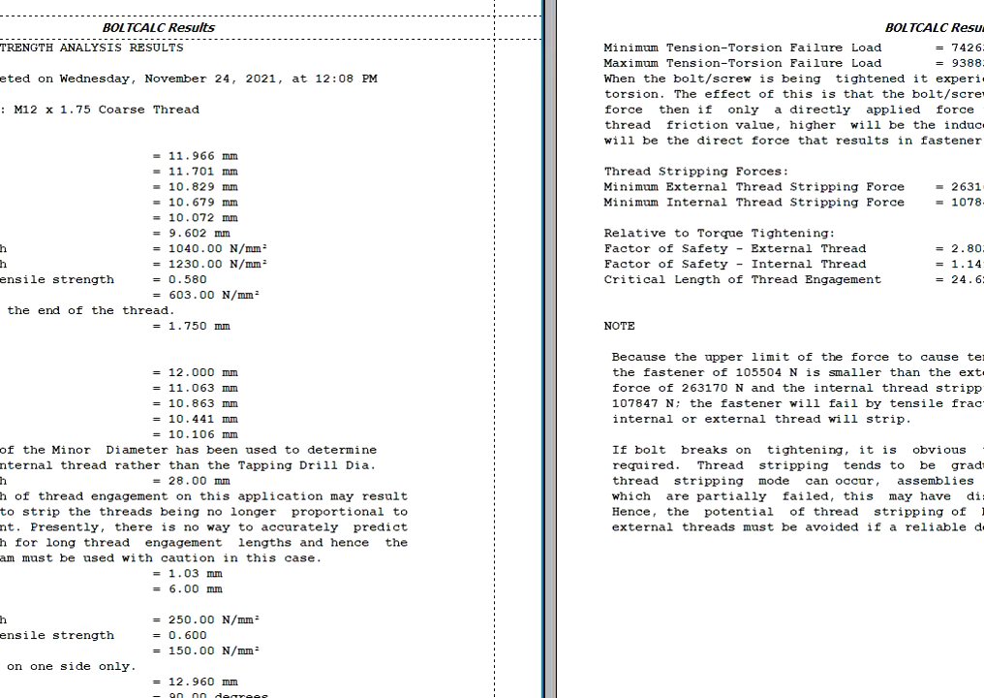
{"action": "left_click", "coordinate": [688, 197]}
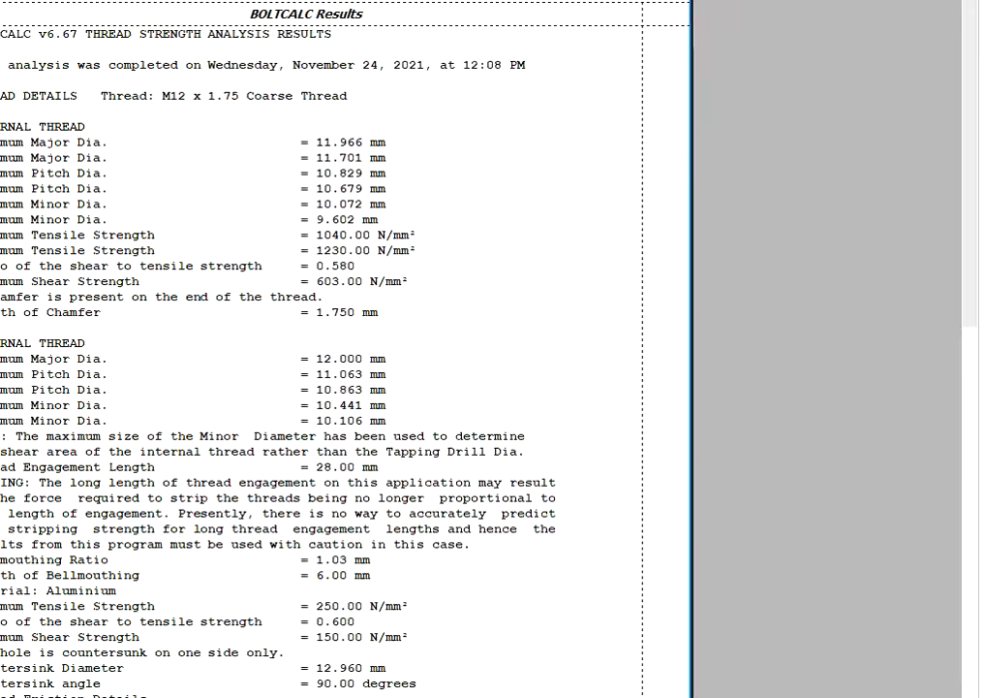
{"action": "left_click_drag", "start_coordinate": [0, 310], "coordinate": [32, 313]}
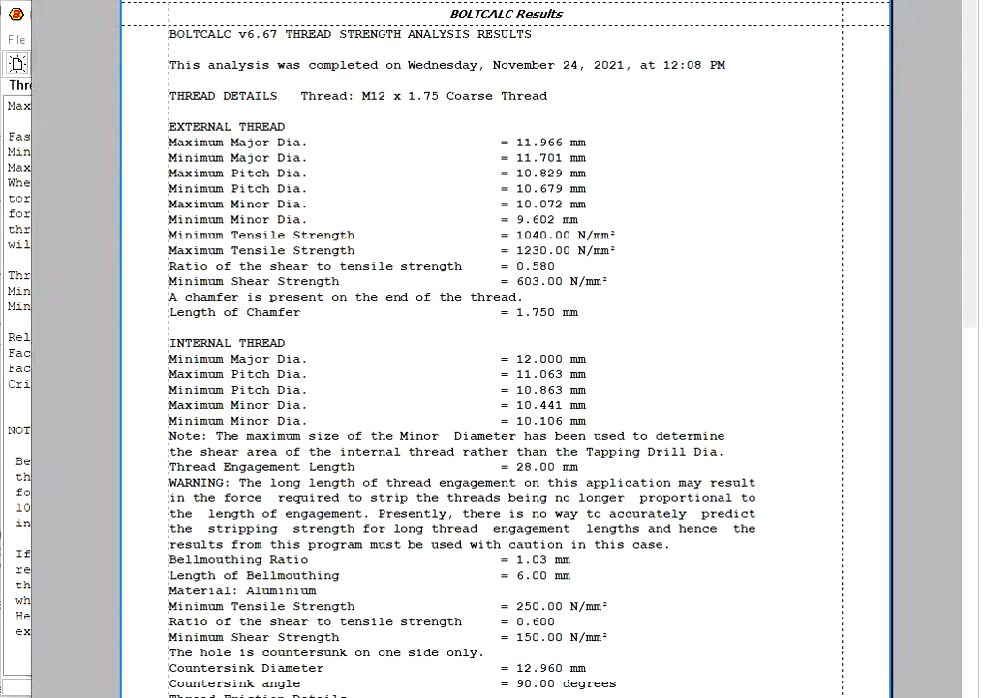
{"action": "left_click_drag", "start_coordinate": [379, 0], "coordinate": [387, 65]}
{"action": "left_click_drag", "start_coordinate": [870, 73], "coordinate": [853, 18]}
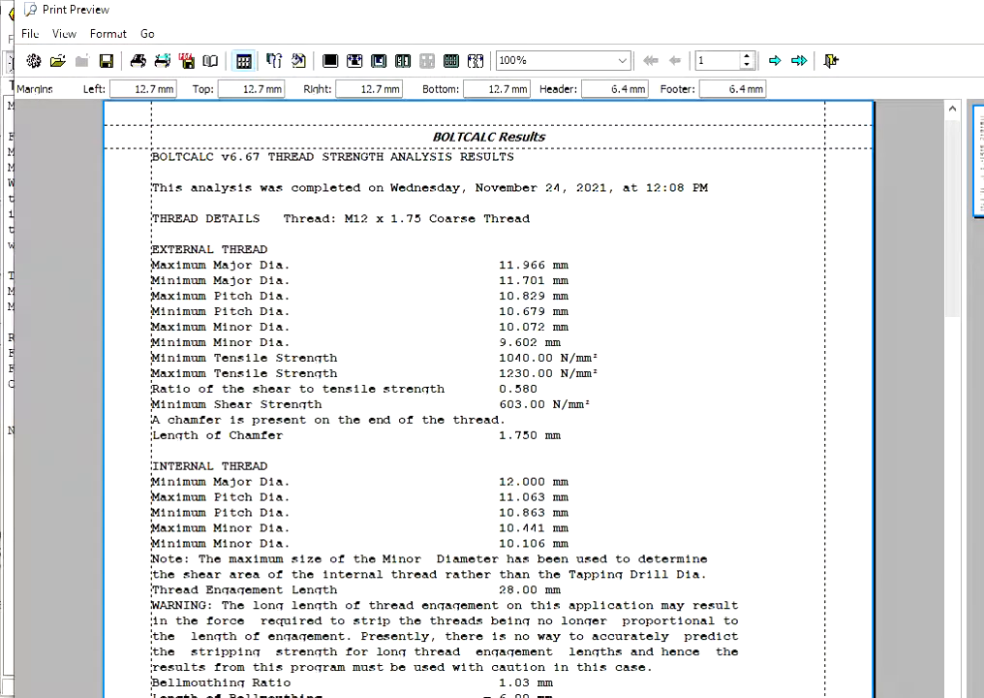
{"action": "left_click_drag", "start_coordinate": [236, 695], "coordinate": [213, 647]}
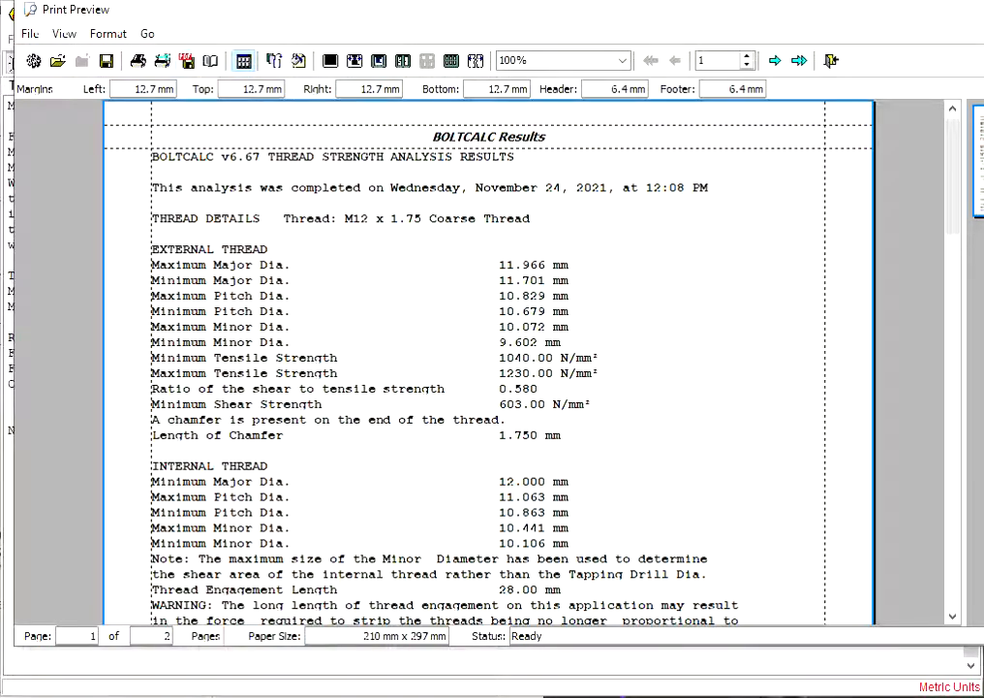
{"action": "key", "text": "Escape"}
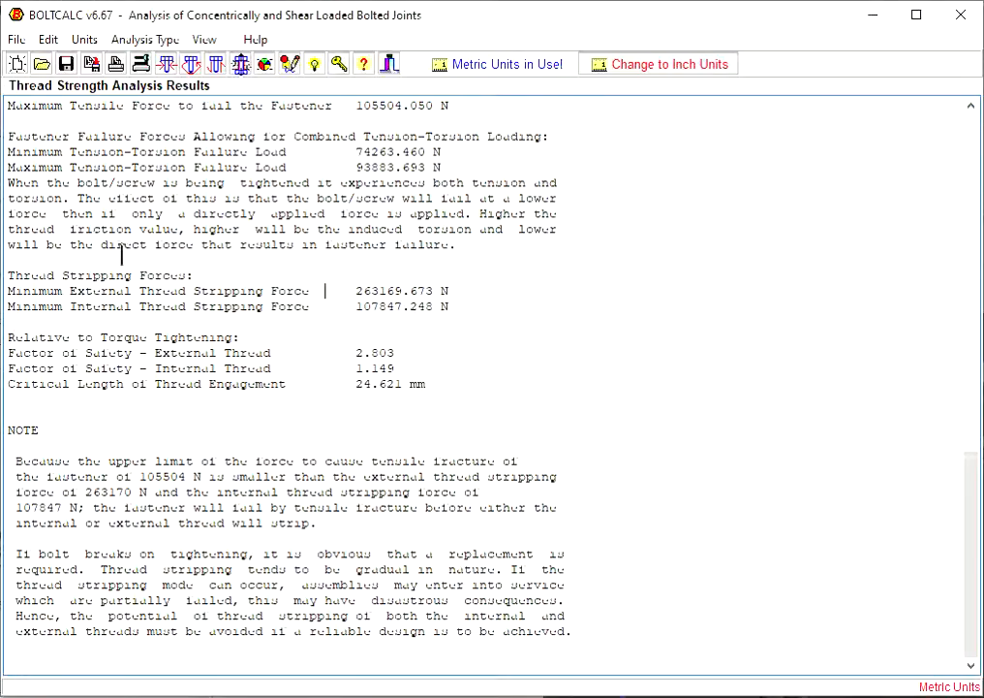
Display the Thread Stripping Results Summary, reposition it to view the diagram and the values, and close it.
{"action": "left_click", "coordinate": [18, 40]}
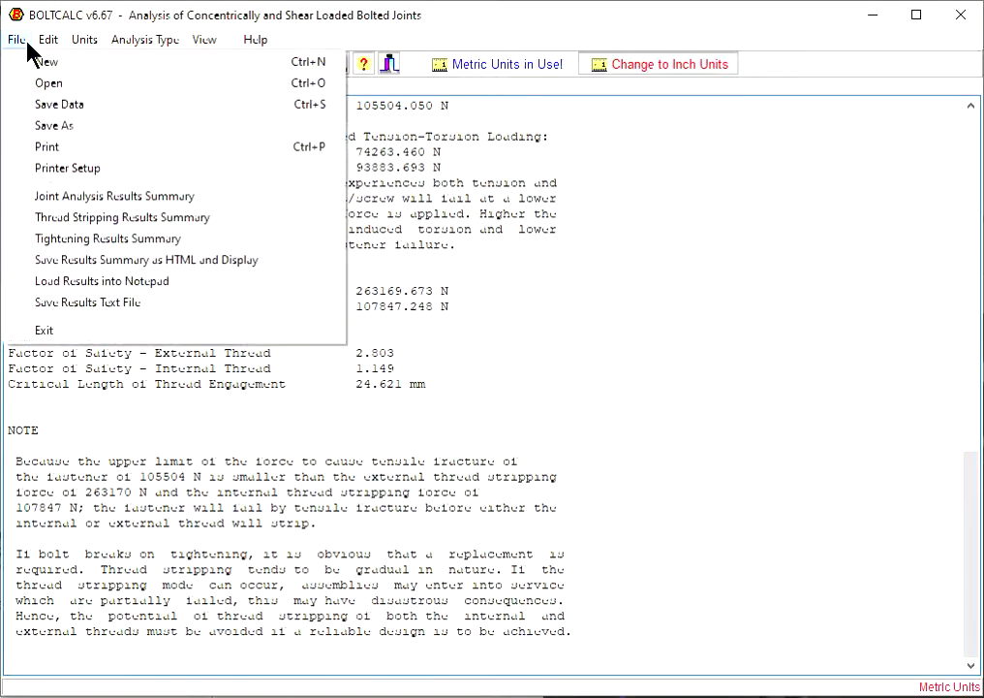
{"action": "left_click", "coordinate": [51, 219]}
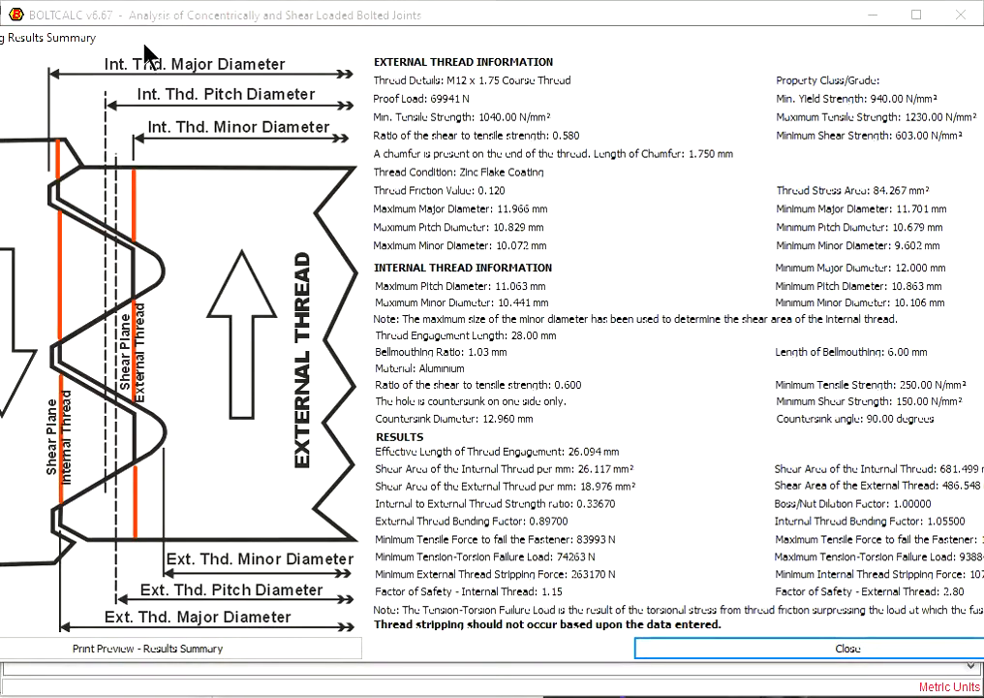
{"action": "left_click_drag", "start_coordinate": [145, 44], "coordinate": [240, 21]}
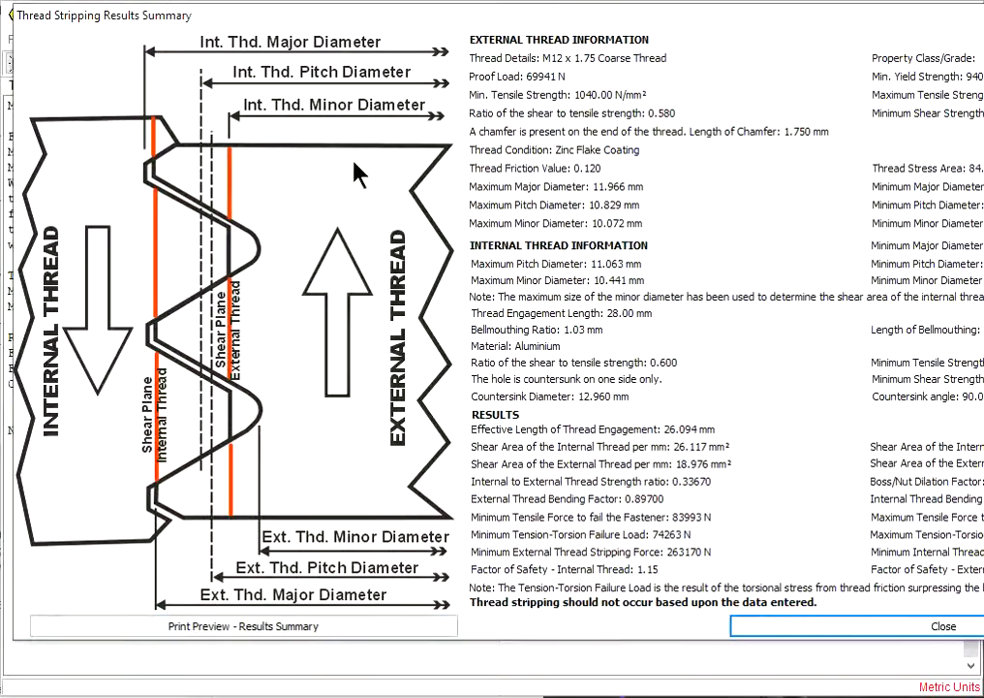
{"action": "left_click_drag", "start_coordinate": [356, 18], "coordinate": [202, 20]}
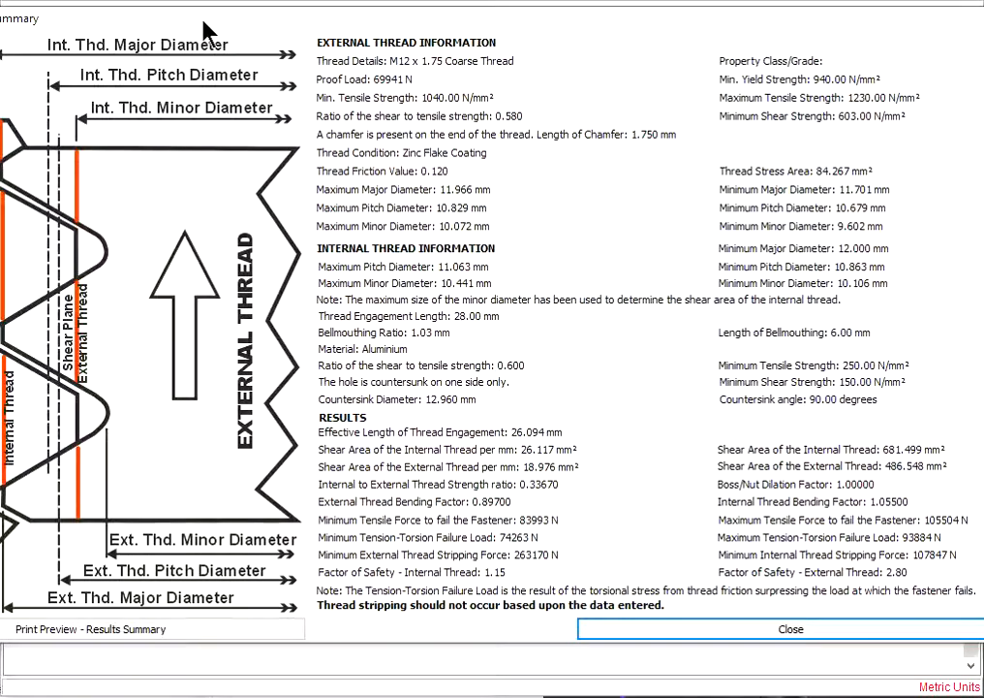
{"action": "left_click", "coordinate": [748, 626]}
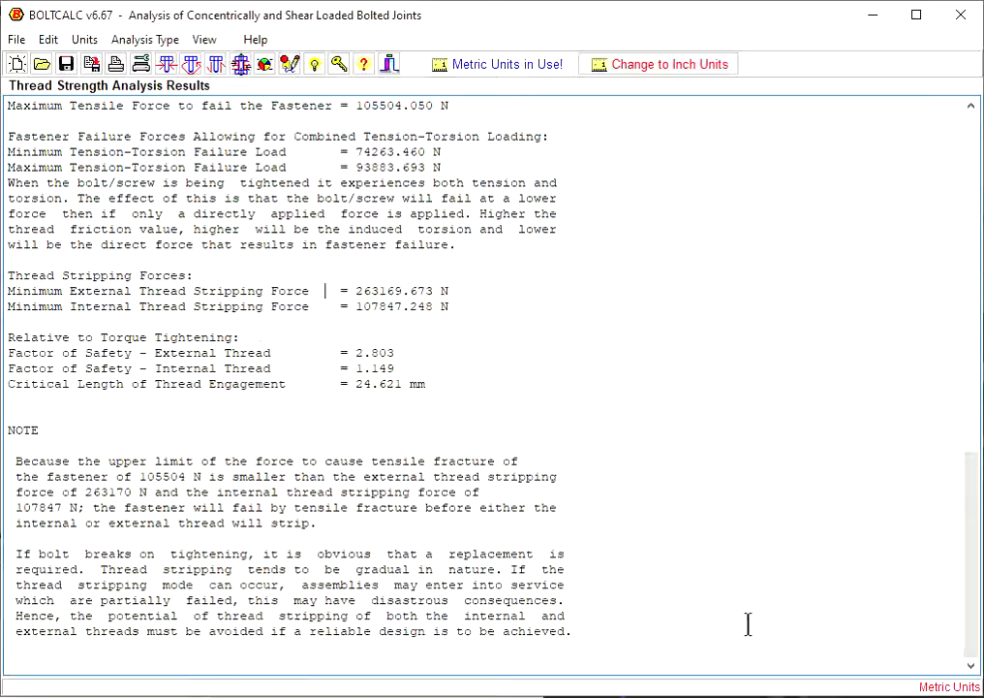